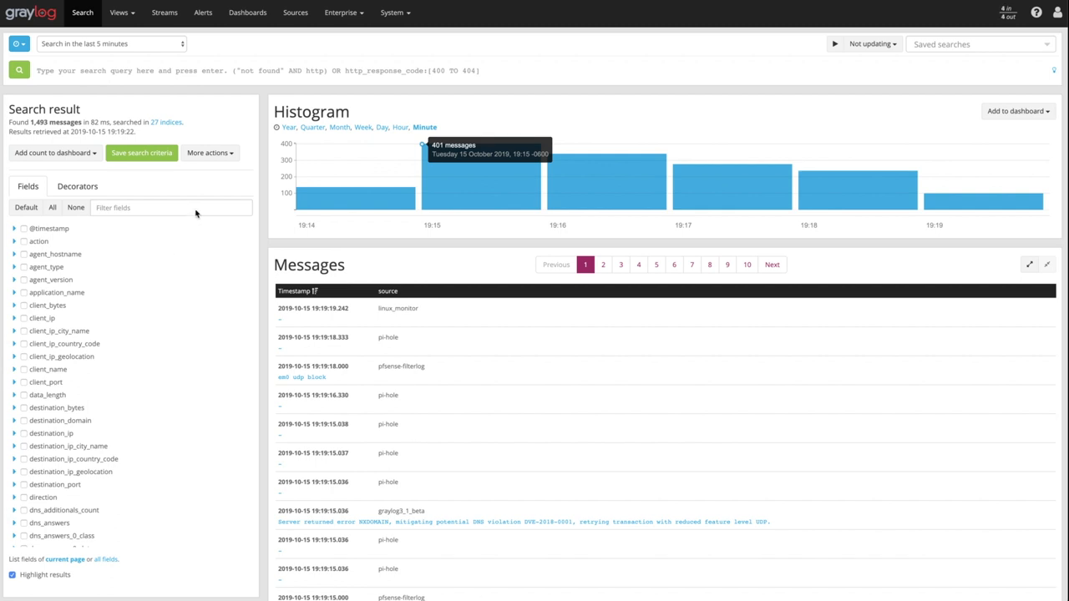
Step: Show the graylog3_1_beta node's details via System > Nodes and highlight its 972.8MiB heap limit
left_click(394, 12)
left_click(395, 72)
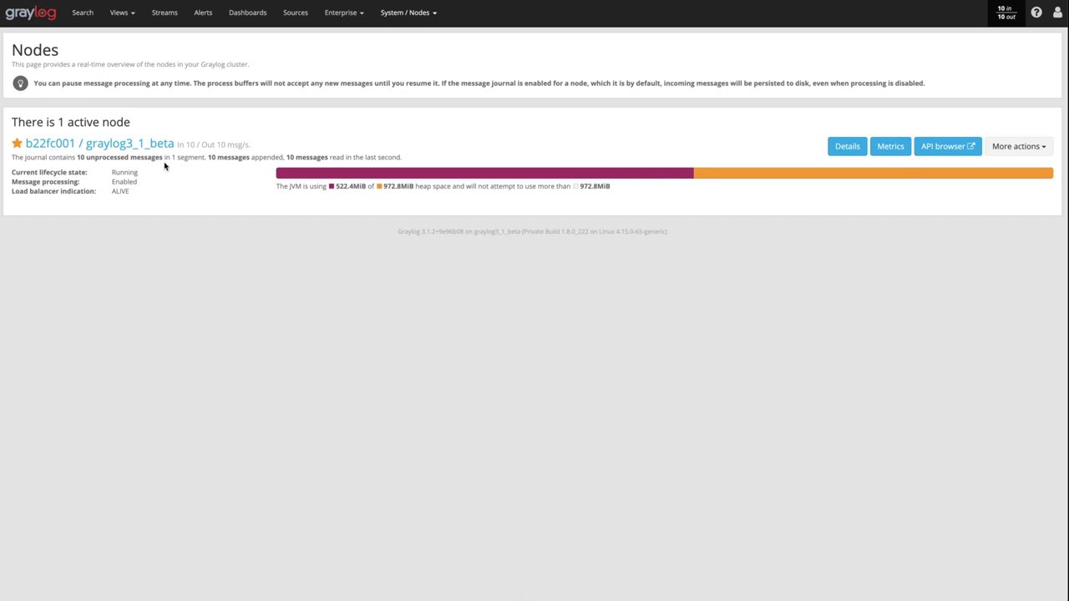
left_click(162, 150)
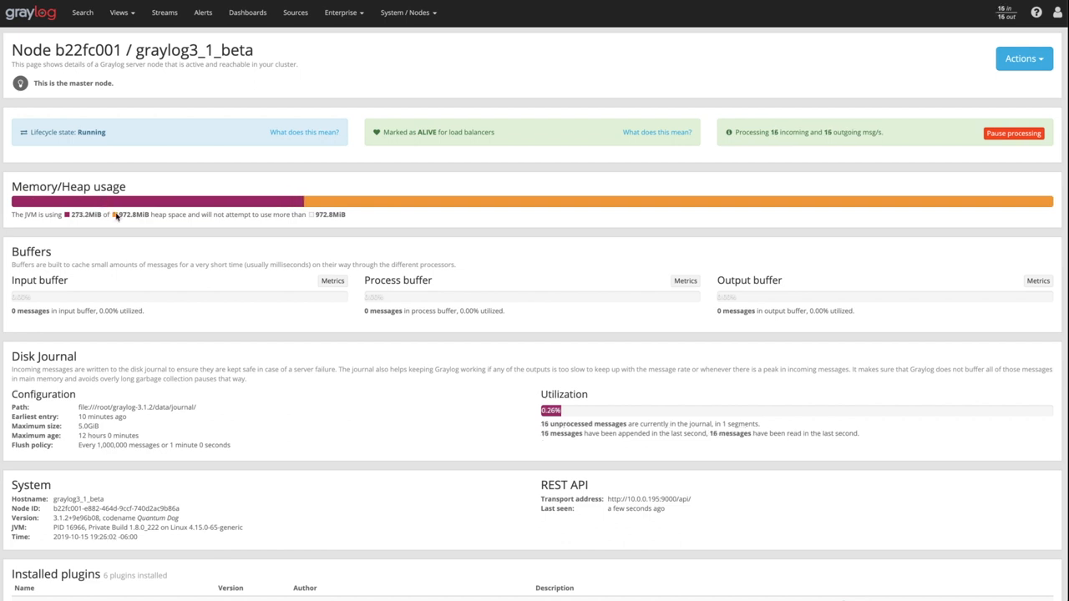
left_click_drag(150, 215, 114, 214)
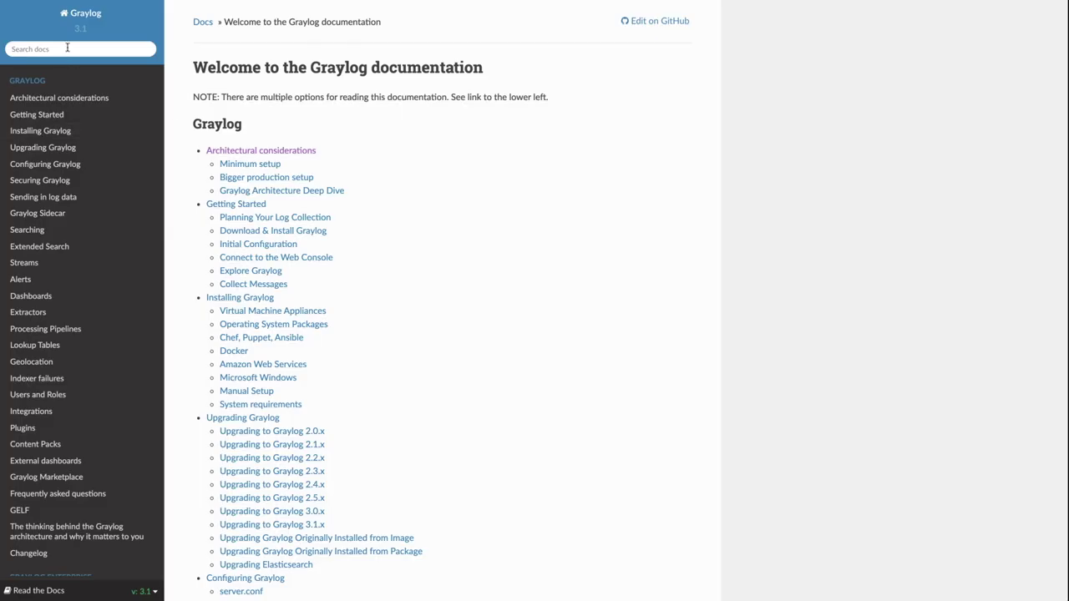
Step: Search the docs for 'heap' and go to the Elasticsearch result's configuration page
left_click(67, 49)
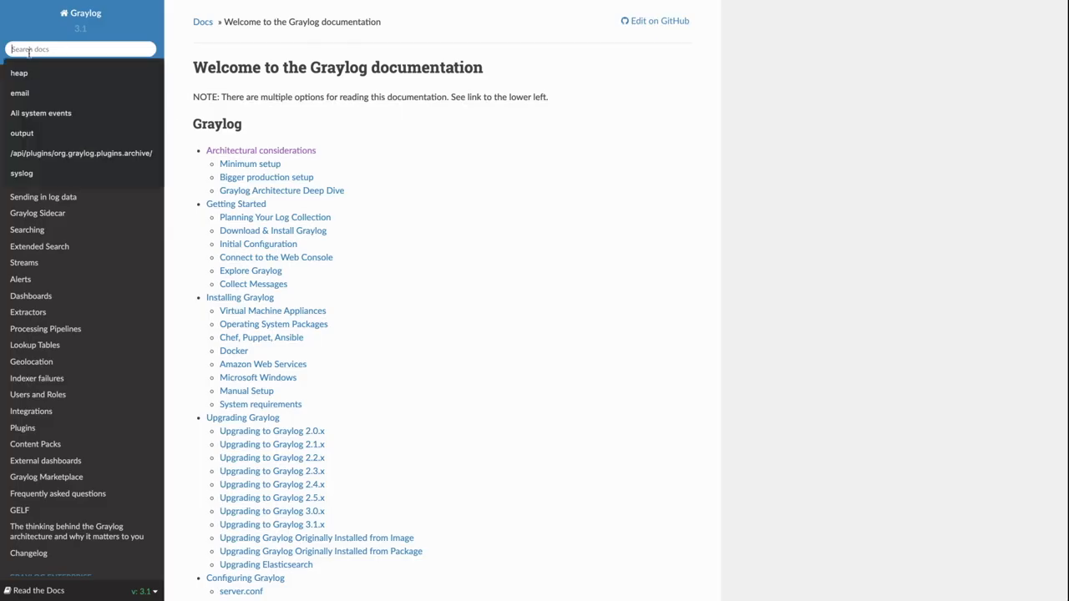
left_click(31, 75)
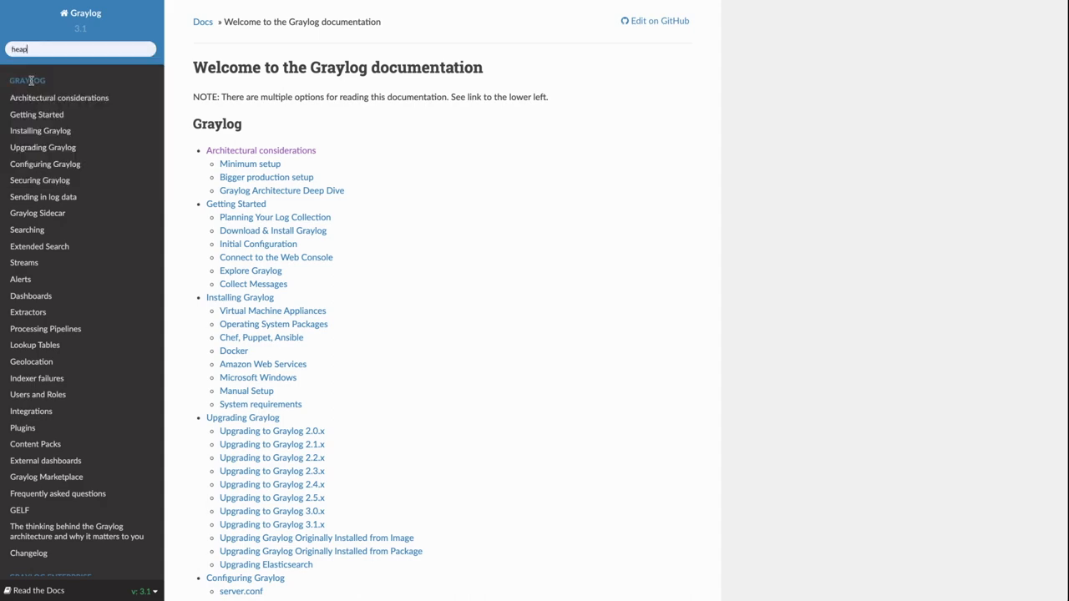
key("Return")
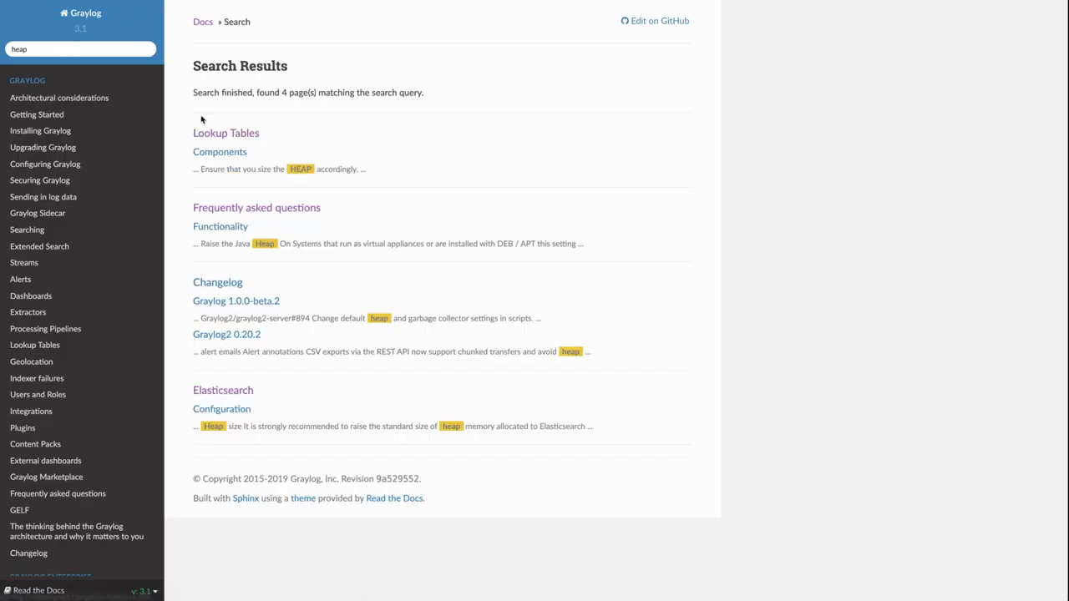
left_click(230, 394)
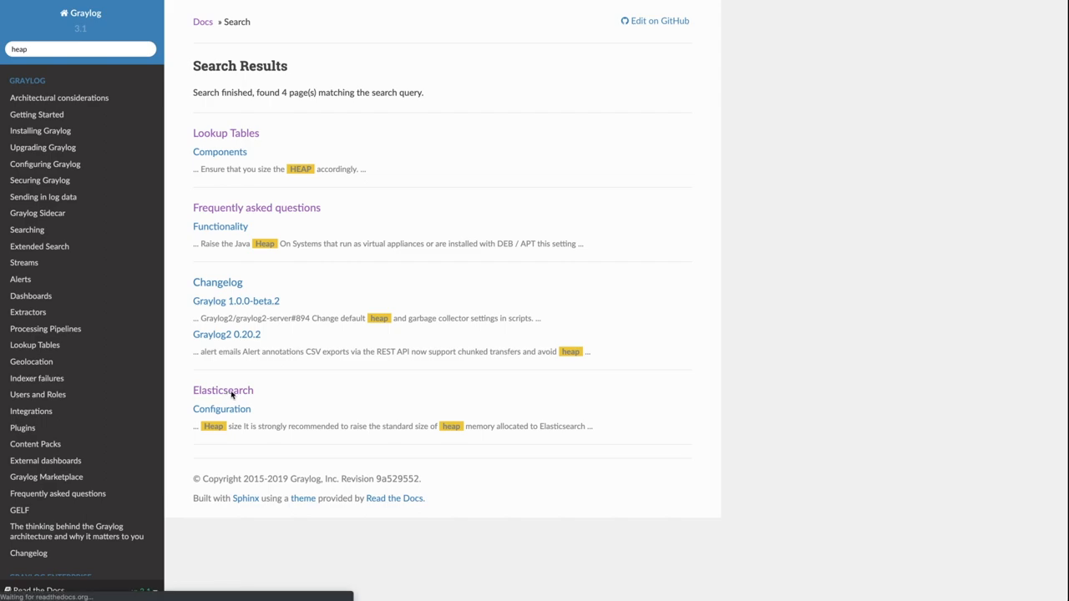
scroll(425, 321, "down", 4)
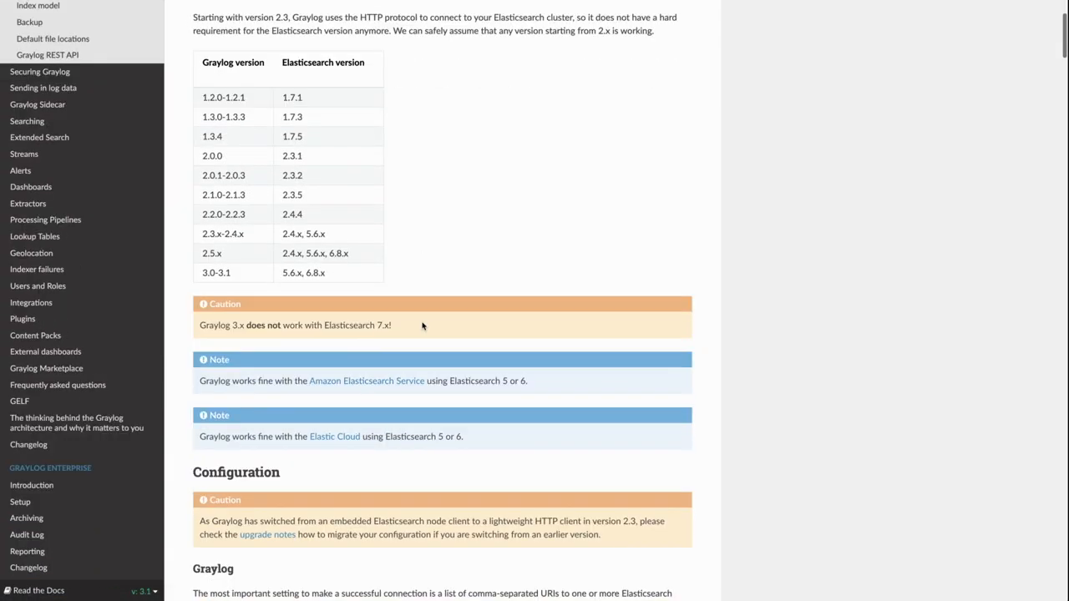
scroll(425, 320, "down", 4)
scroll(425, 320, "down", 3)
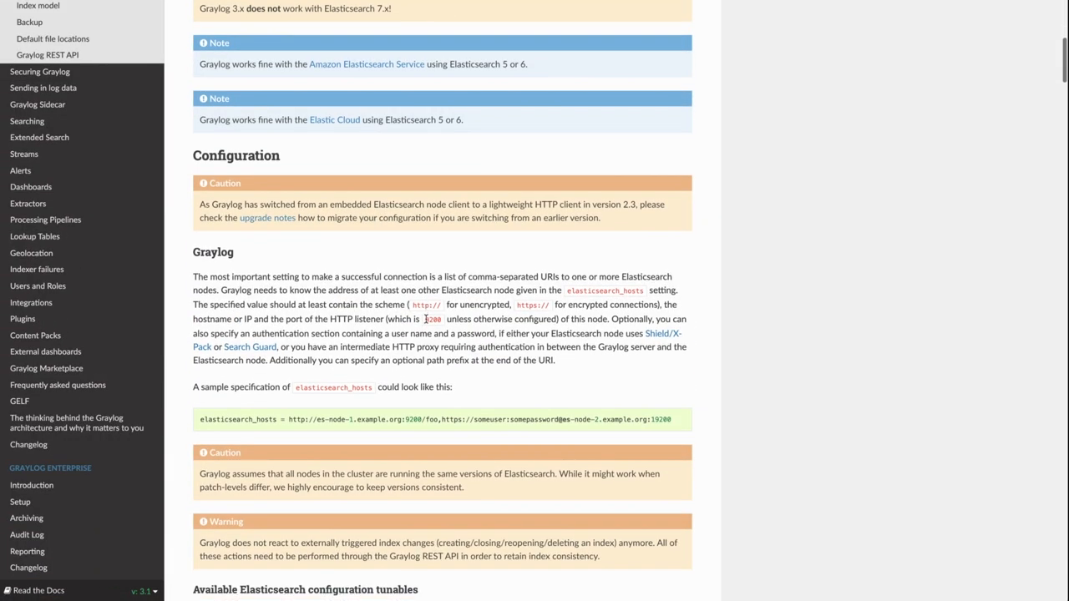
scroll(425, 321, "down", 3)
scroll(425, 319, "down", 5)
scroll(425, 319, "down", 3)
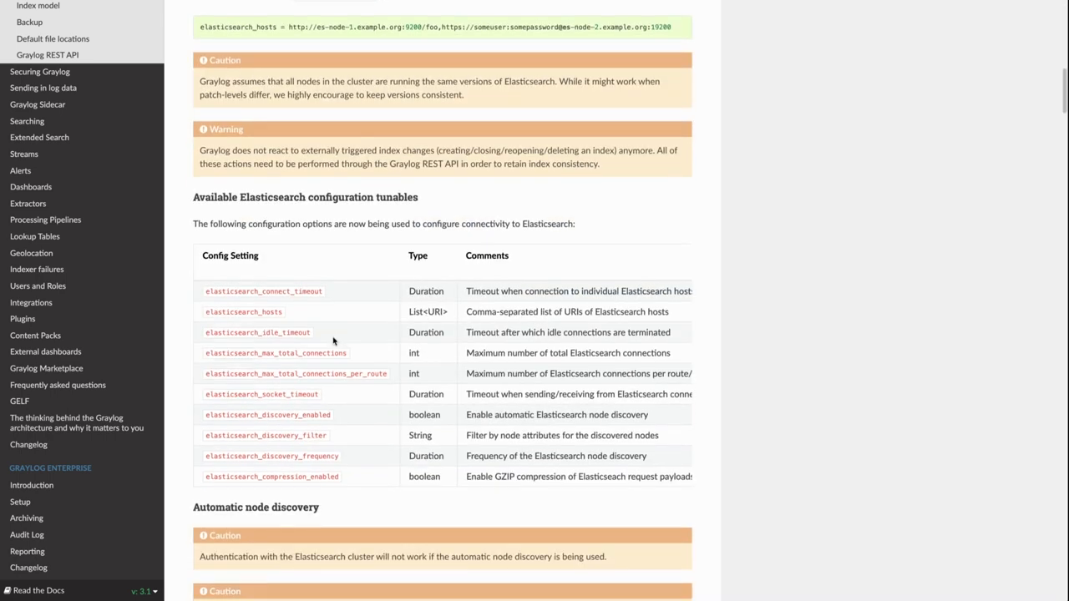
scroll(334, 340, "down", 4)
scroll(334, 341, "down", 3)
scroll(334, 340, "down", 3)
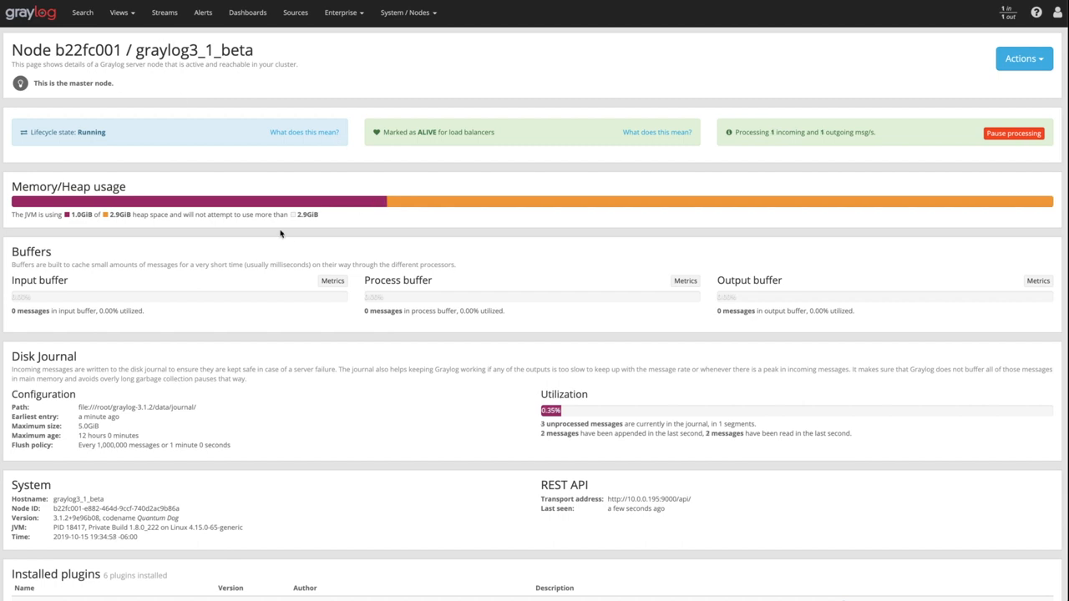
Step: Highlight the node's new 2.9GiB heap limit in the Memory/Heap usage line
left_click_drag(320, 216, 295, 216)
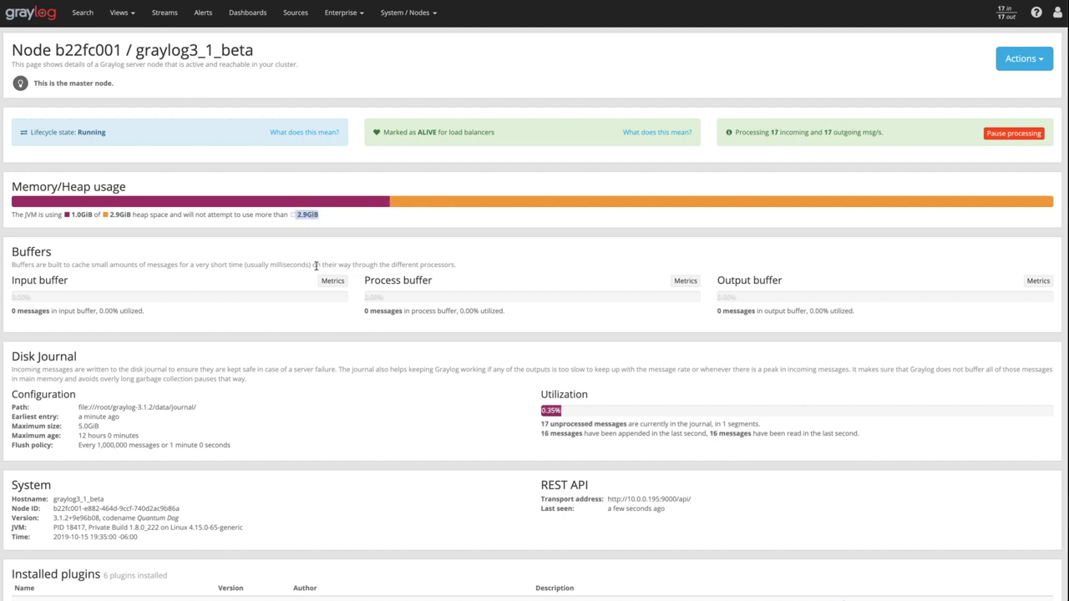